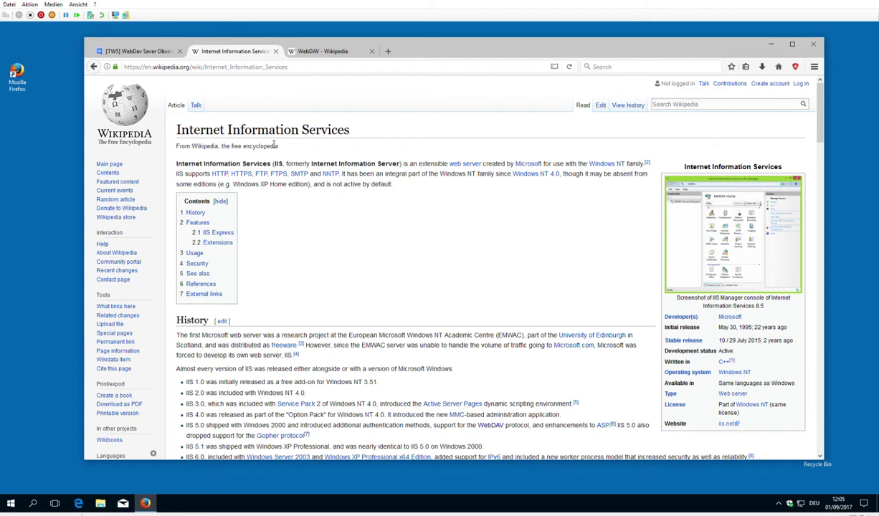
# - Search the Start menu for 'featur' and launch Turn Windows features on or off
pyautogui.click(11, 501)
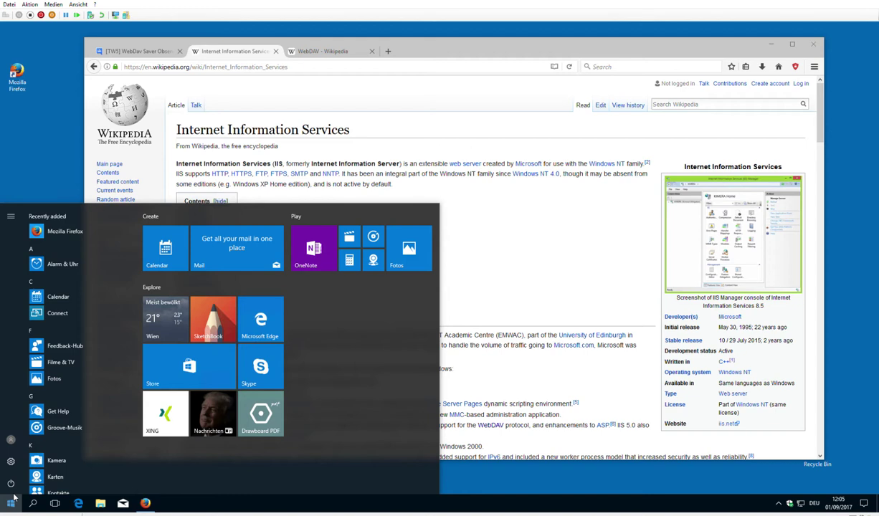
pyautogui.write('featurs')
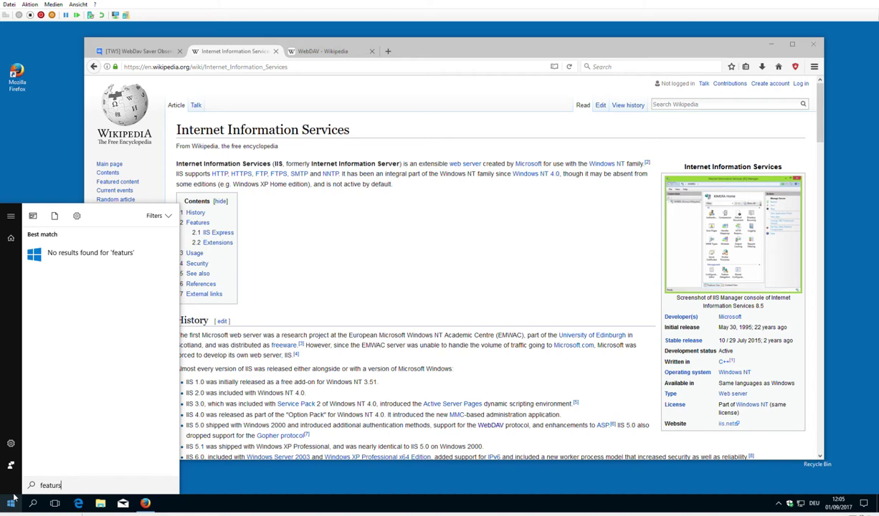
pyautogui.press('BackSpace')
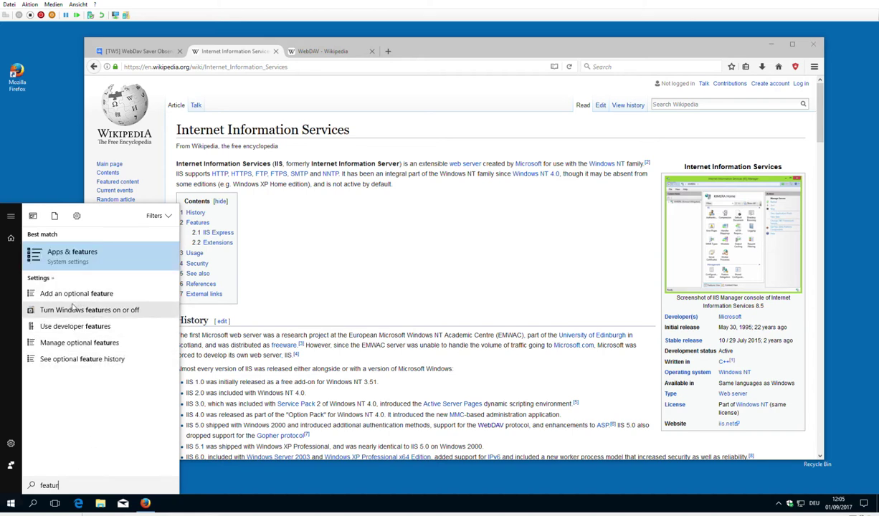
pyautogui.click(112, 309)
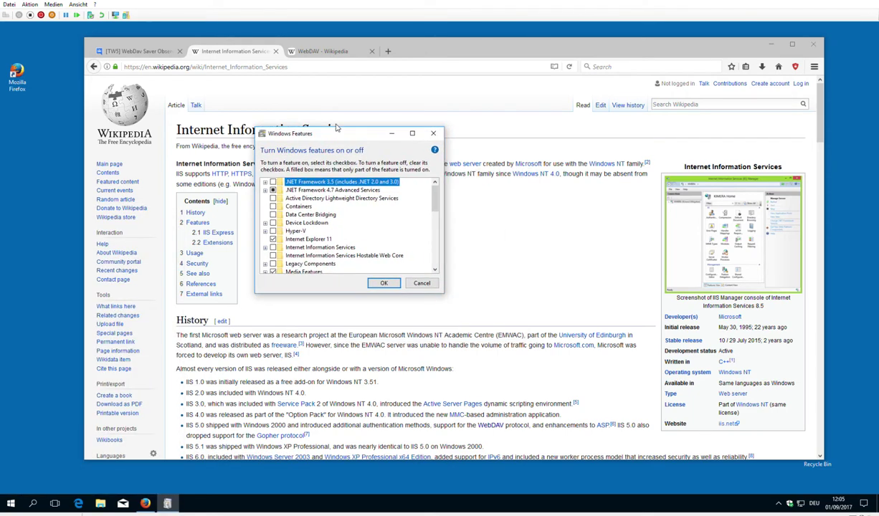
# - Minimize Firefox, enlarge the Windows Features dialog and tick Internet Information Services Hostable Web Core
pyautogui.click(771, 44)
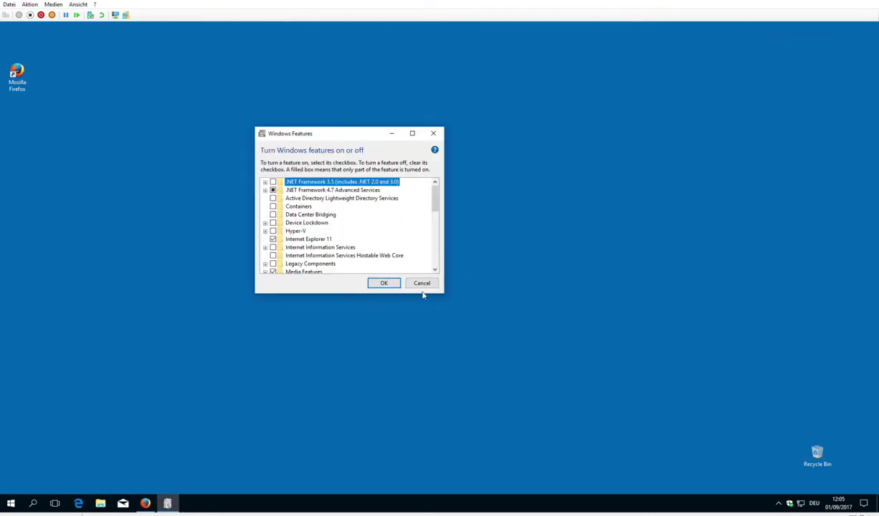
pyautogui.moveTo(445, 290); pyautogui.dragTo(707, 416)
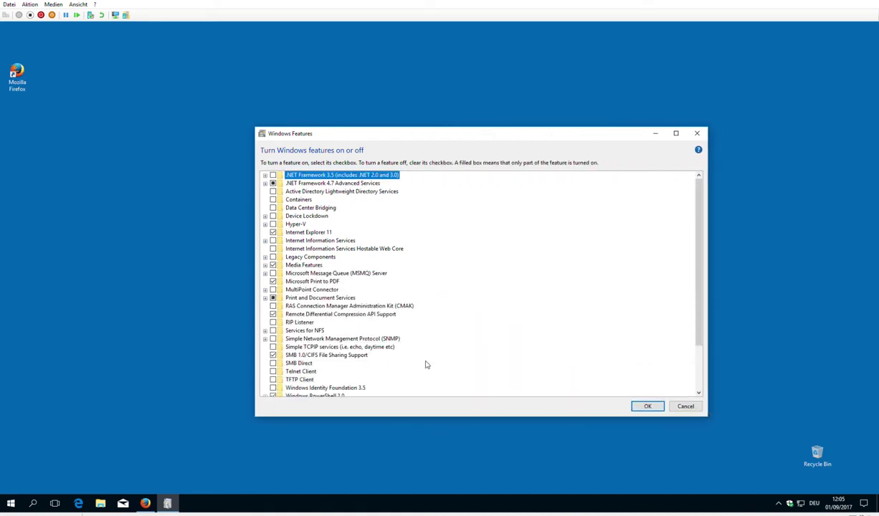
pyautogui.click(272, 248)
# - Under Internet Information Services > Web Management Tools, turn on IIS Management Console
pyautogui.click(265, 240)
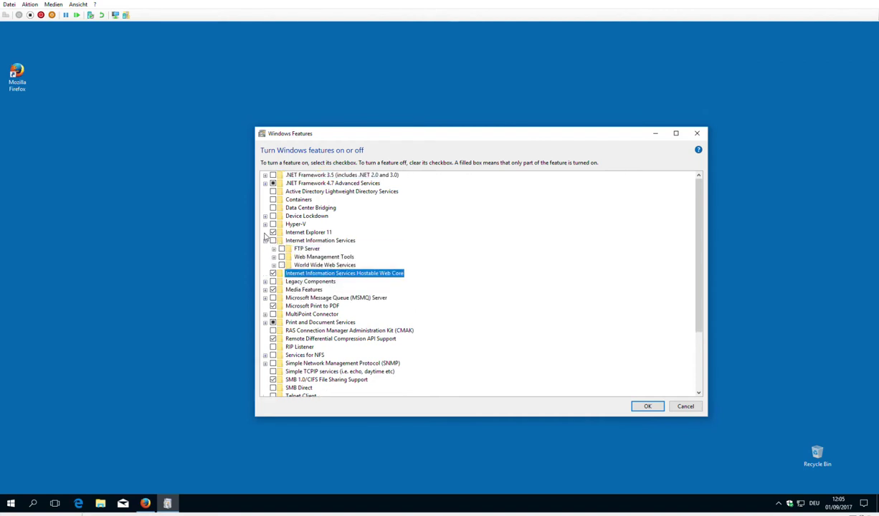
pyautogui.click(273, 256)
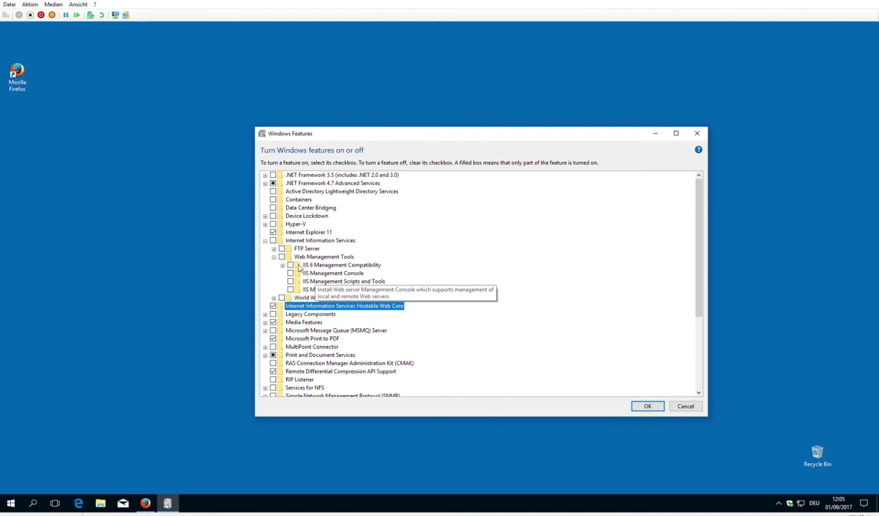
pyautogui.click(286, 264)
pyautogui.press('Down')
pyautogui.press('space')
pyautogui.click(282, 265)
pyautogui.click(282, 265)
pyautogui.click(274, 256)
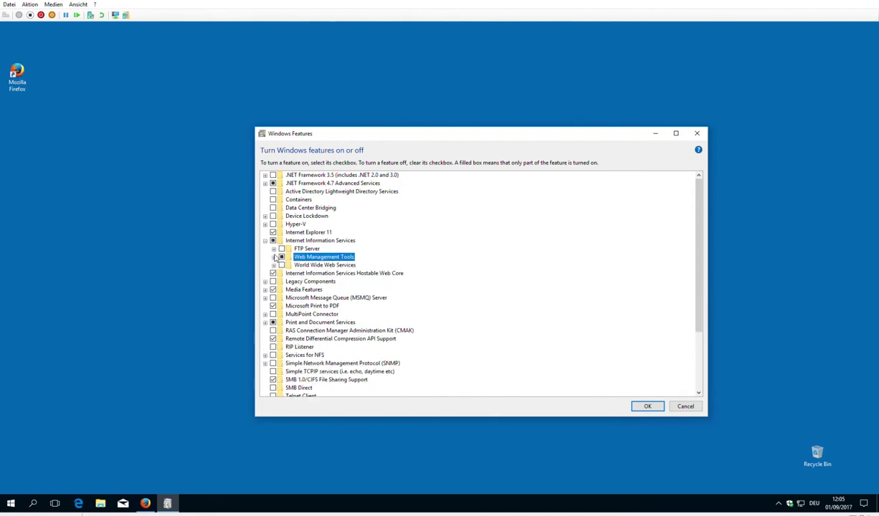
# - Under World Wide Web Services > Security, turn on Basic Authentication
pyautogui.click(273, 266)
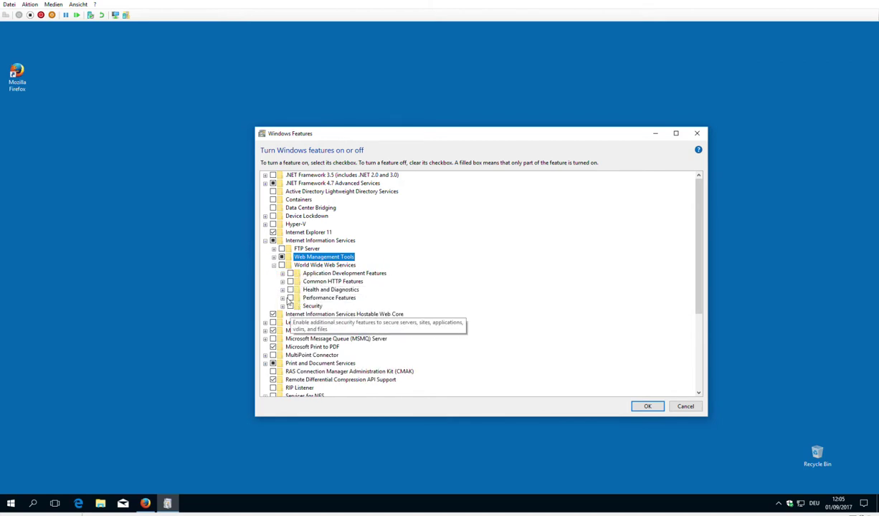
pyautogui.click(282, 306)
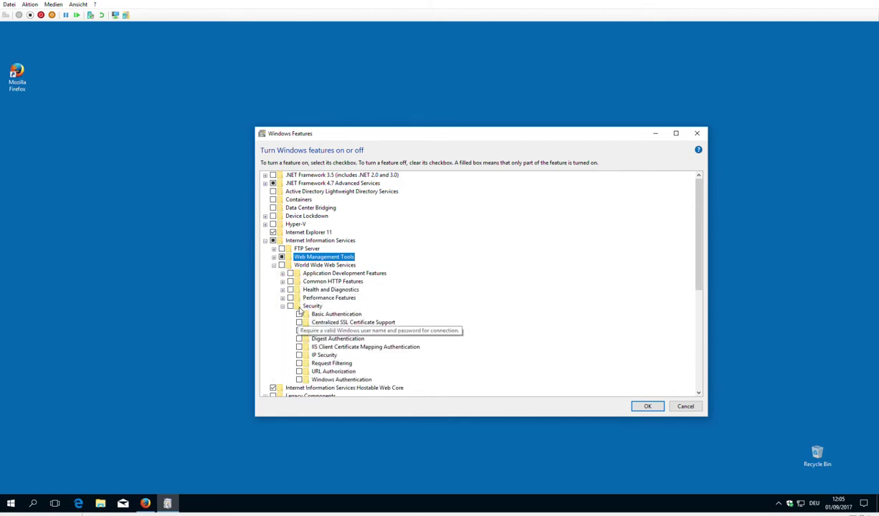
pyautogui.click(299, 314)
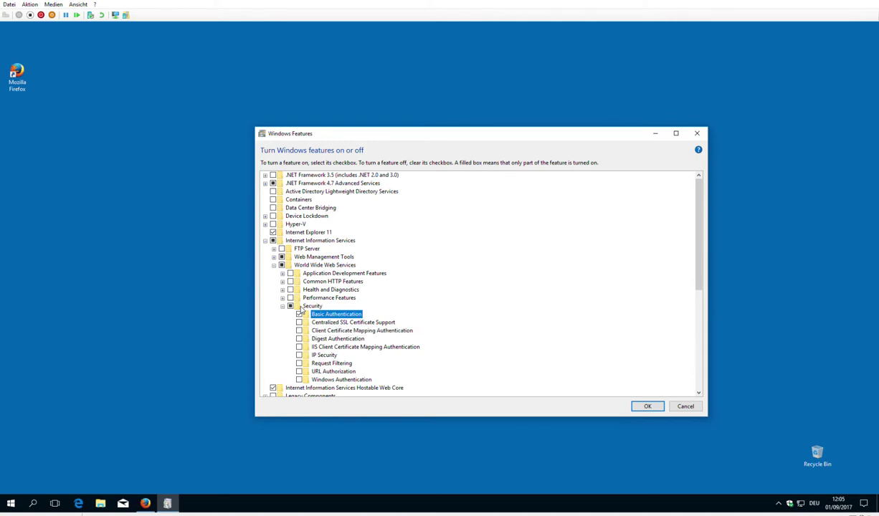
# - Turn on Static and Dynamic Content Compression under Performance Features
pyautogui.click(281, 298)
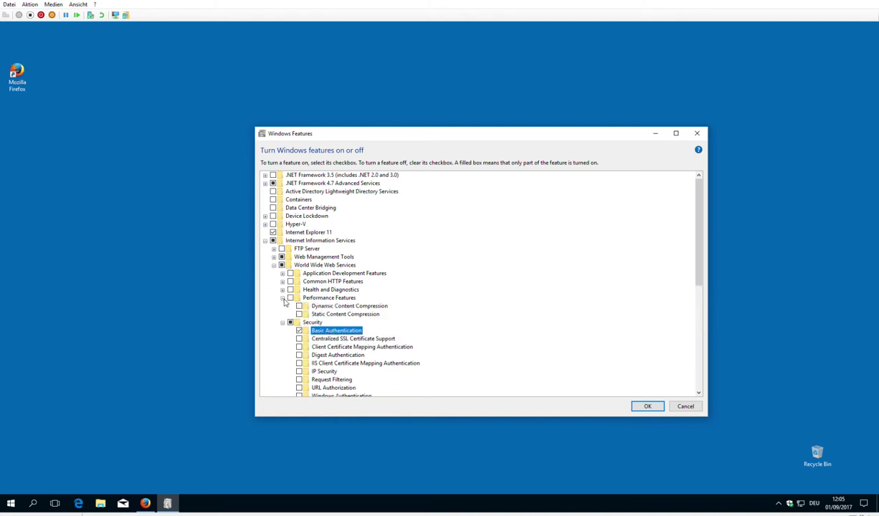
pyautogui.click(290, 298)
pyautogui.click(350, 307)
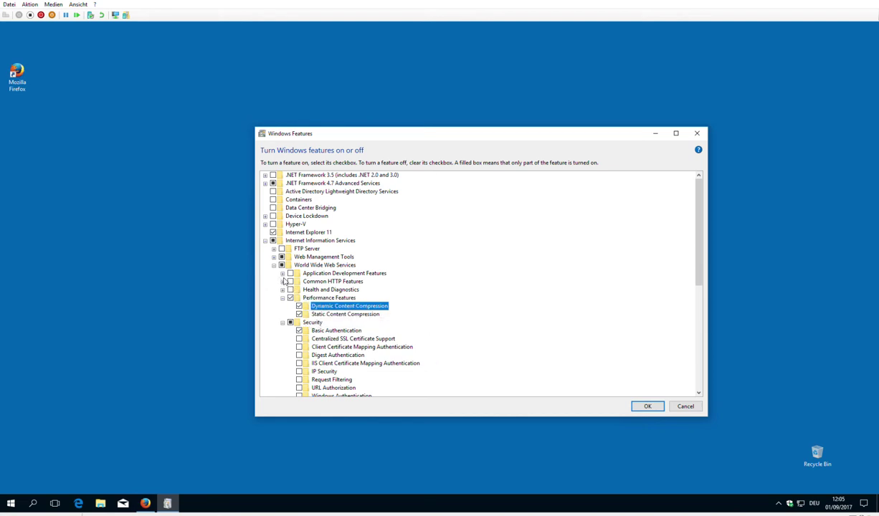
# - Turn on Default Document, HTTP Errors and Static Content under Common HTTP Features
pyautogui.click(282, 281)
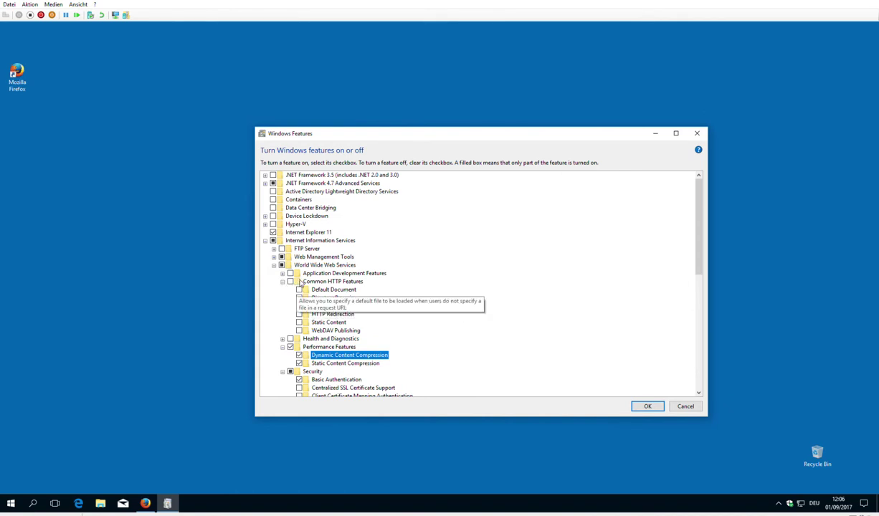
pyautogui.click(299, 290)
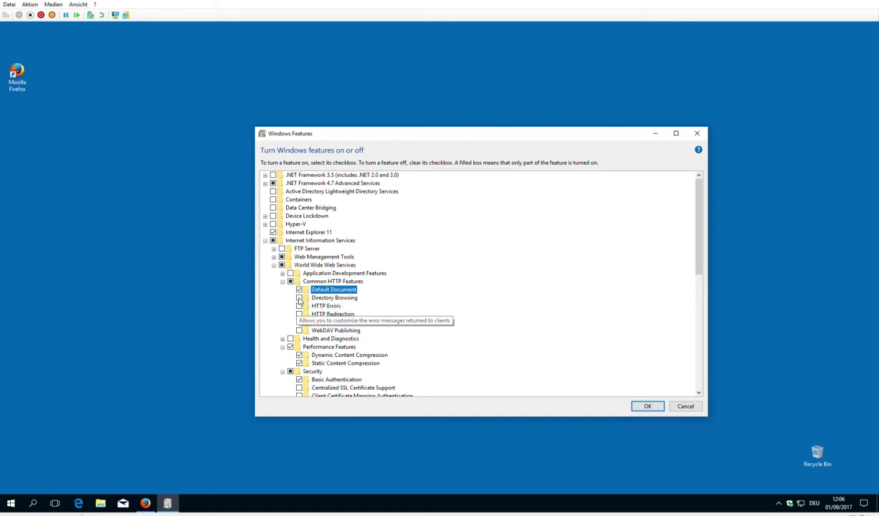
pyautogui.click(299, 307)
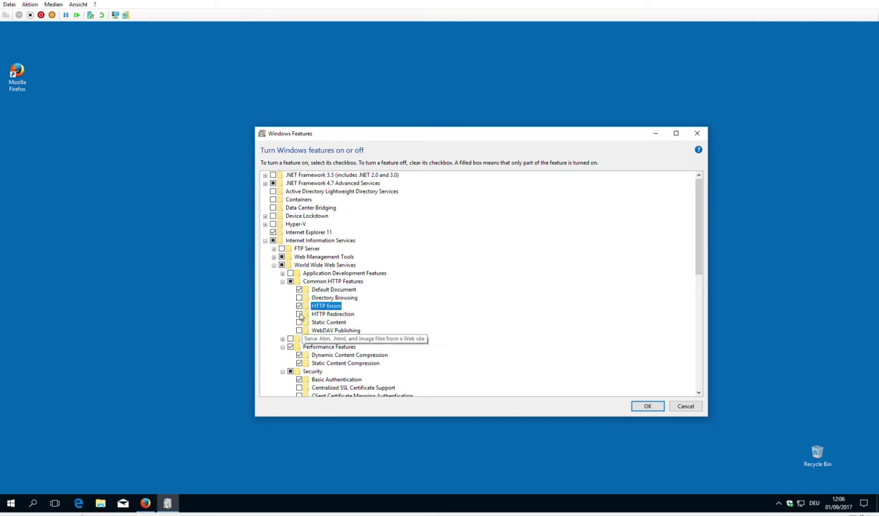
pyautogui.click(299, 322)
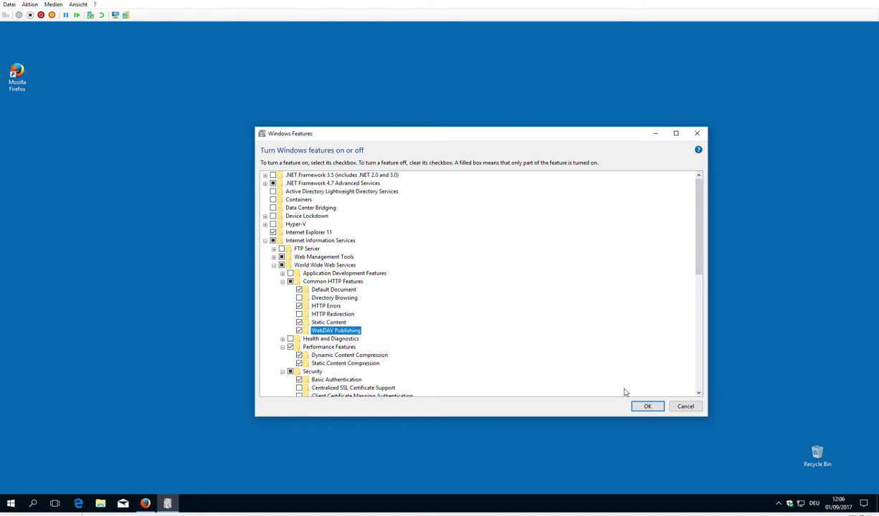
pyautogui.scroll(-1, 562, 327)
# - Scroll down the feature list and confirm with OK to install the selected IIS features
pyautogui.scroll(-2, 562, 327)
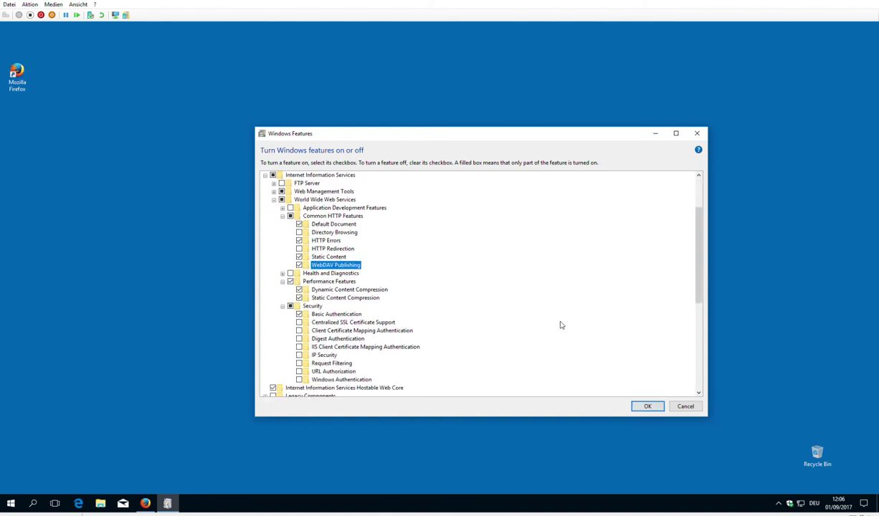
pyautogui.click(648, 405)
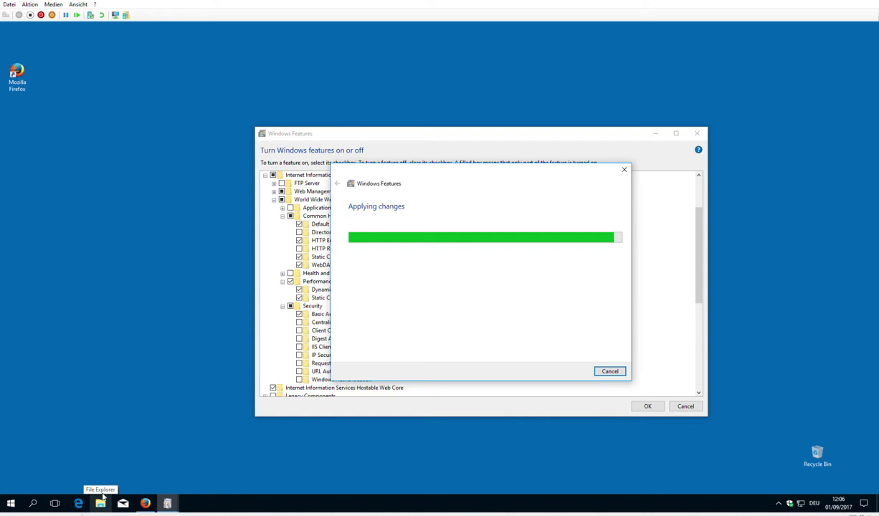
# - Open File Explorer and close the finished Windows Features dialog
pyautogui.click(103, 498)
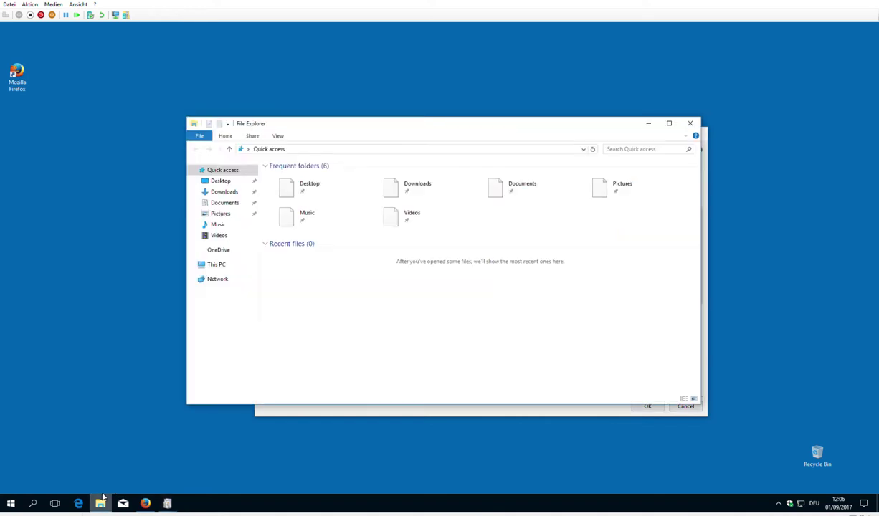
pyautogui.moveTo(628, 128); pyautogui.dragTo(462, 195)
pyautogui.click(605, 368)
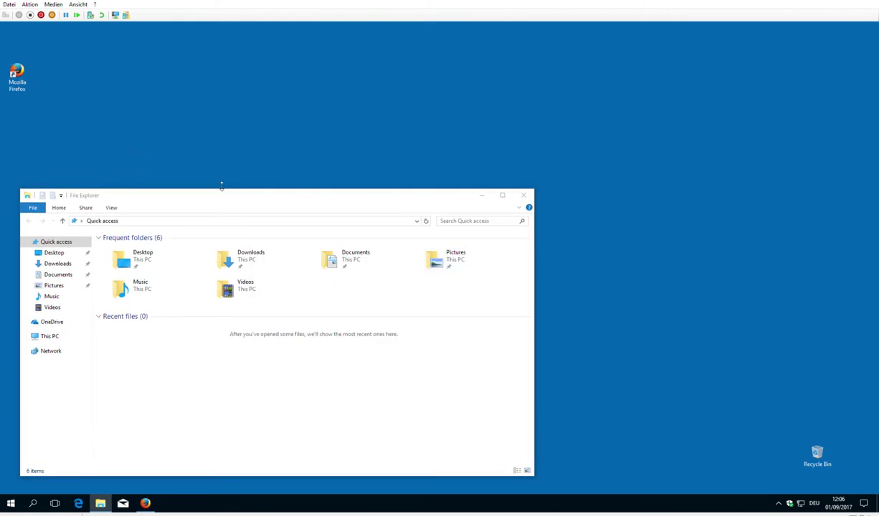
pyautogui.moveTo(218, 187); pyautogui.dragTo(378, 120)
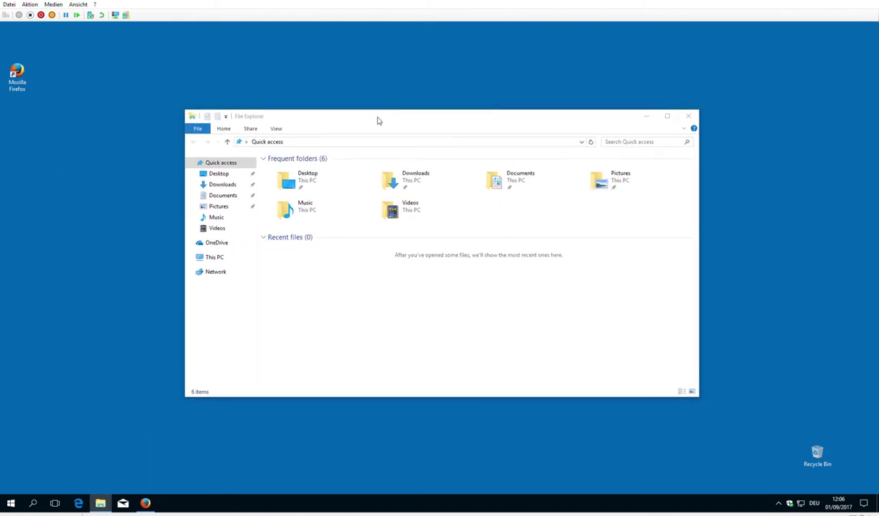
# - Navigate through This PC and Local Disk (C:) to the inetpub\wwwroot folder
pyautogui.click(214, 256)
pyautogui.doubleClick(334, 236)
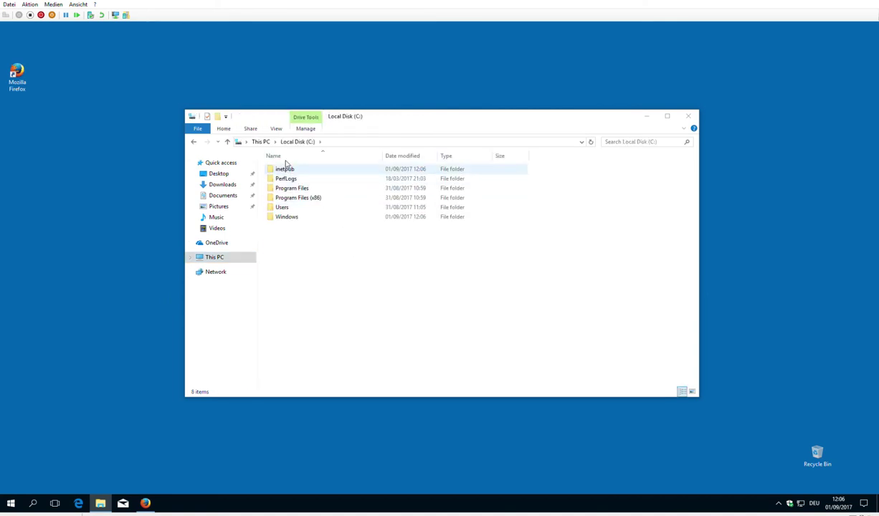
pyautogui.click(191, 255)
pyautogui.click(194, 333)
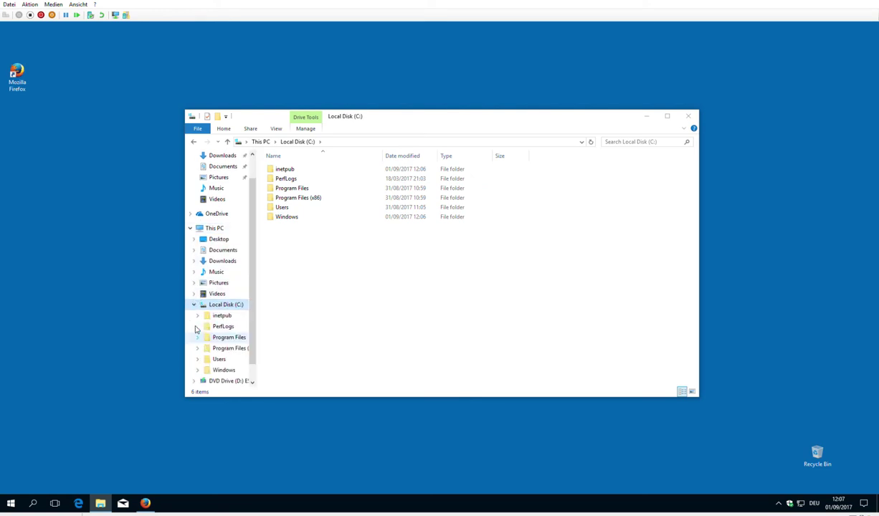
pyautogui.click(198, 316)
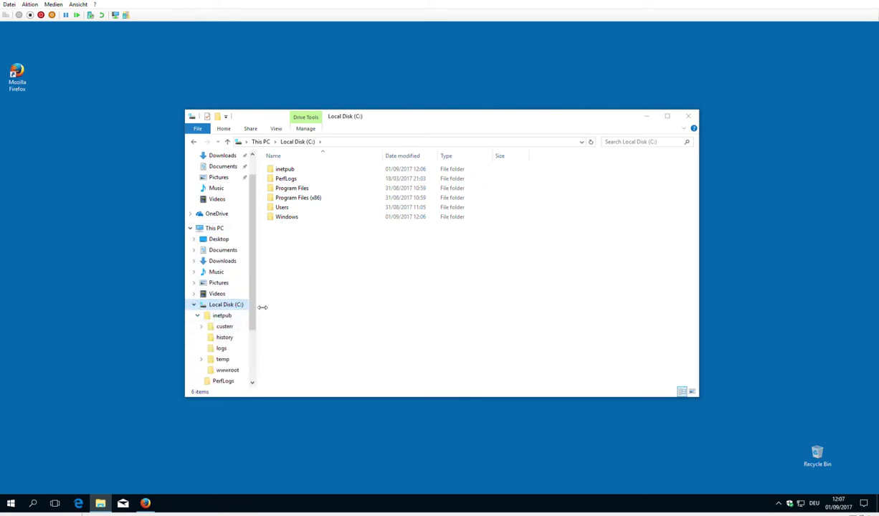
pyautogui.moveTo(262, 307); pyautogui.dragTo(299, 307)
pyautogui.scroll(-3, 251, 308)
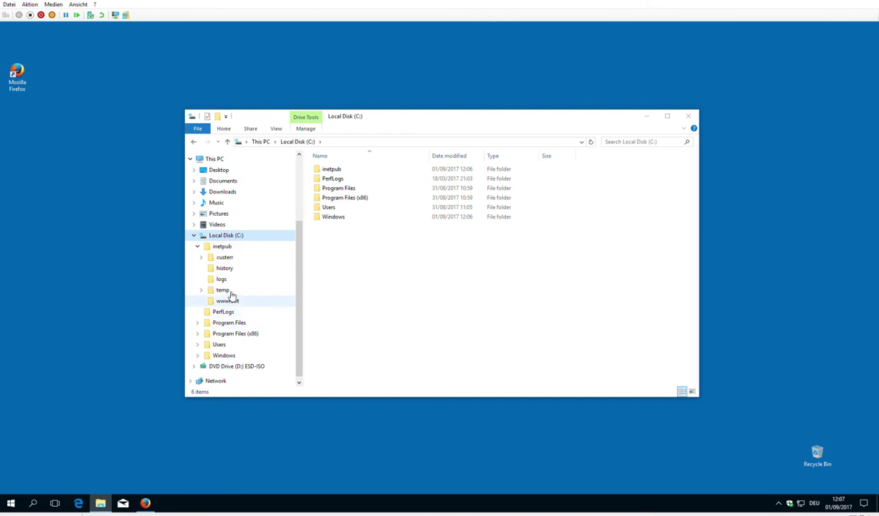
pyautogui.click(229, 300)
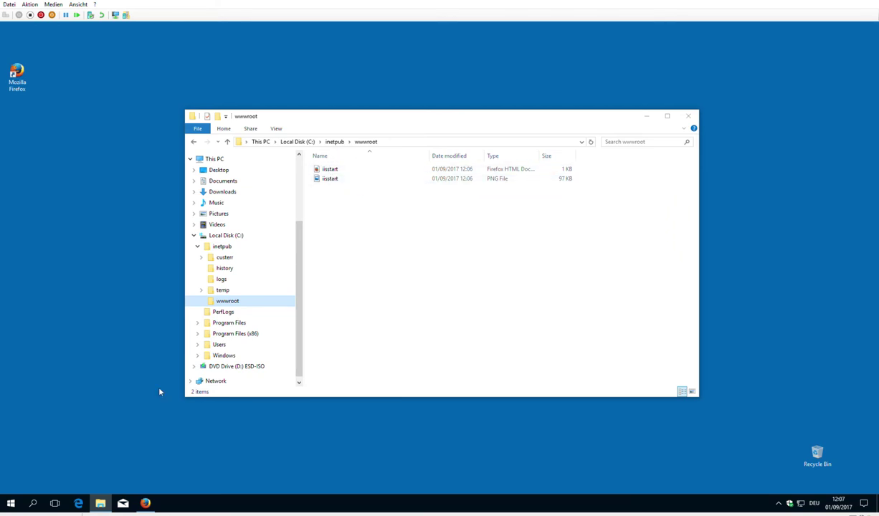
# - Load 'localhost' in a new Firefox tab to display the IIS Windows welcome page
pyautogui.click(145, 502)
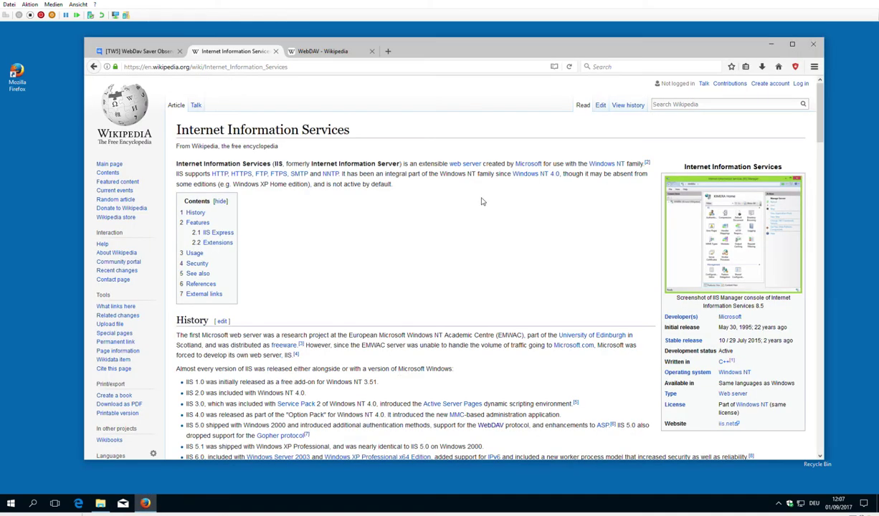
pyautogui.click(388, 51)
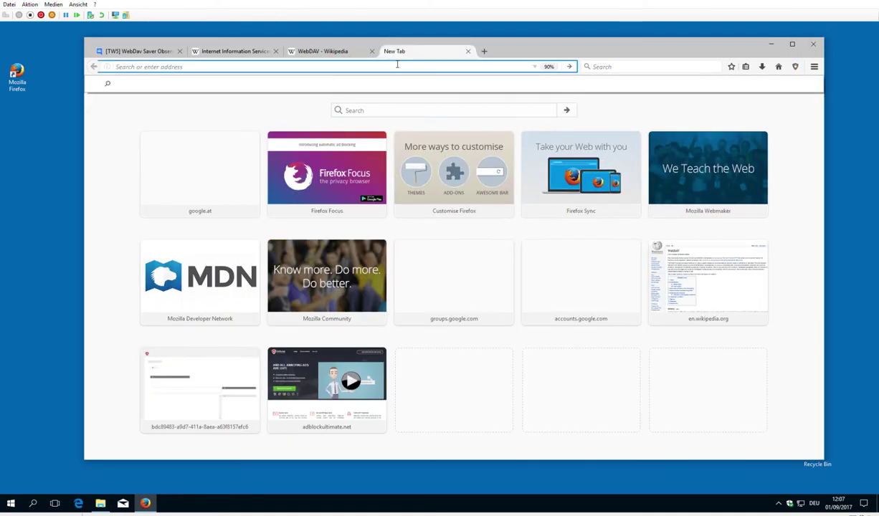
pyautogui.write('localho')
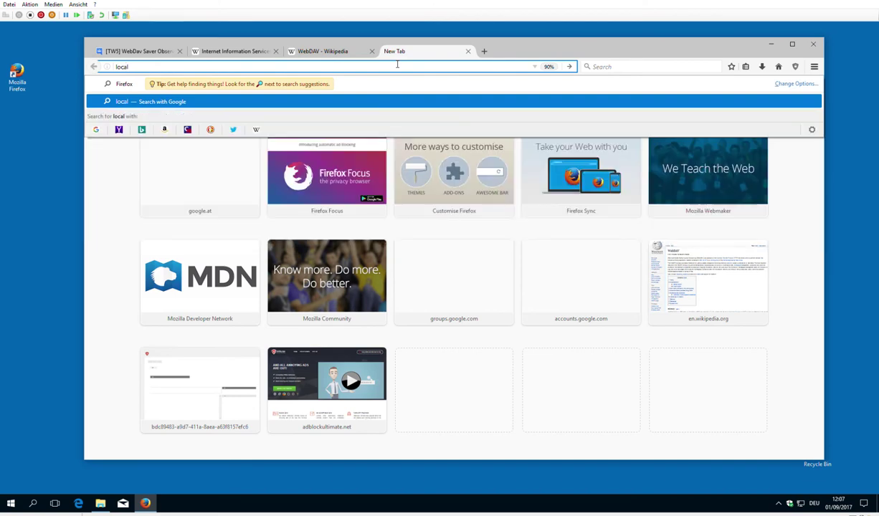
pyautogui.write('st')
pyautogui.press('Return')
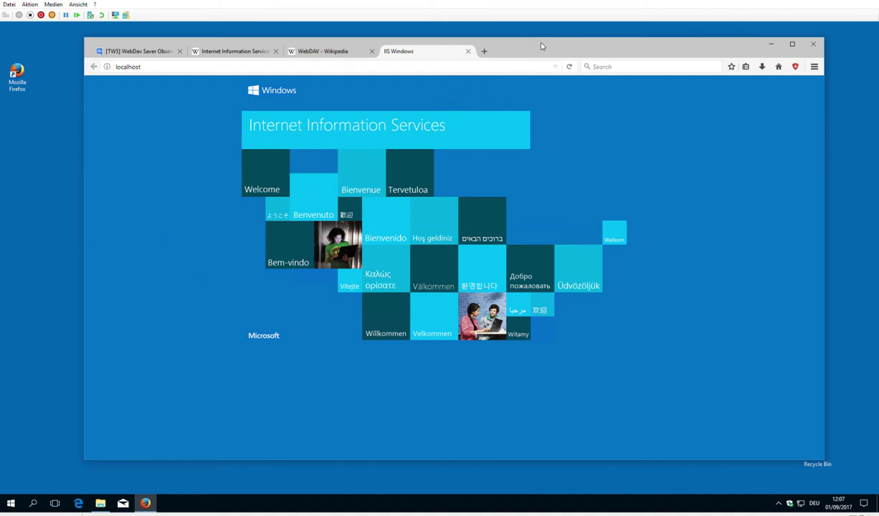
pyautogui.moveTo(534, 34); pyautogui.dragTo(533, 39)
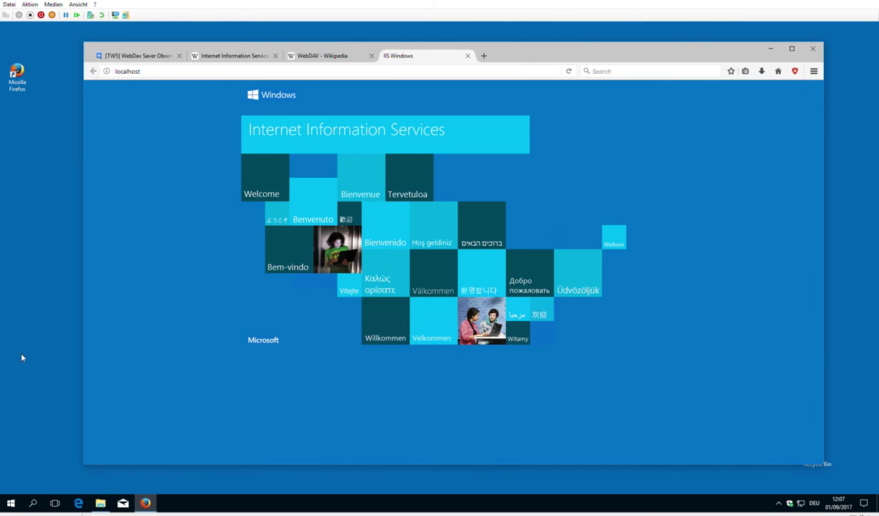
# - Reopen Turn Windows features on or off via a Start search for 'feature' and enlarge it
pyautogui.click(13, 501)
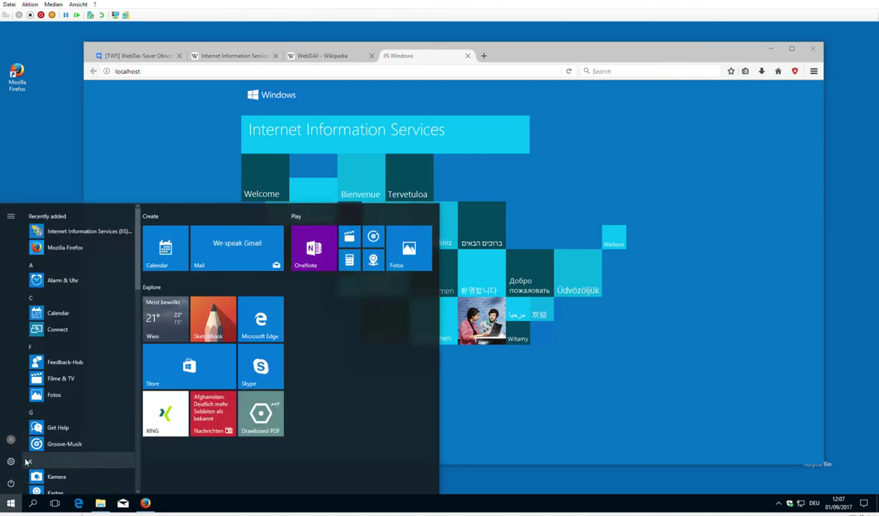
pyautogui.write('featurs')
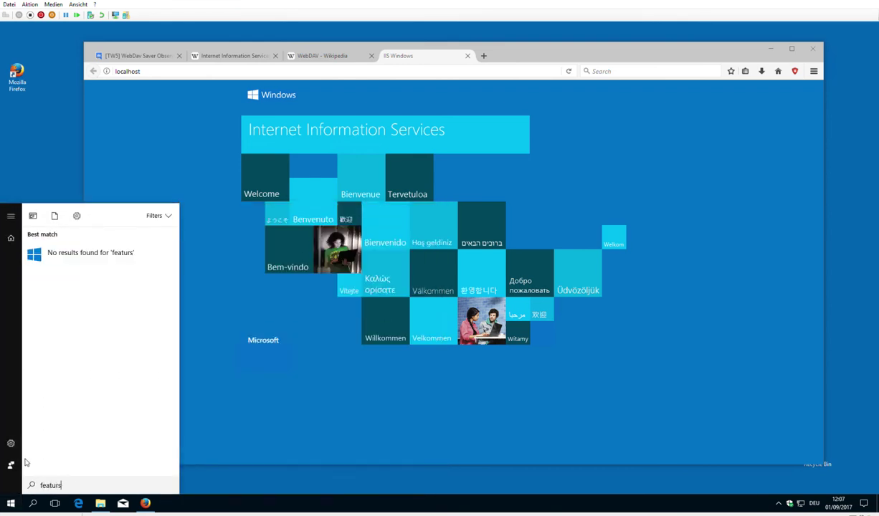
pyautogui.press('BackSpace')
pyautogui.write('e')
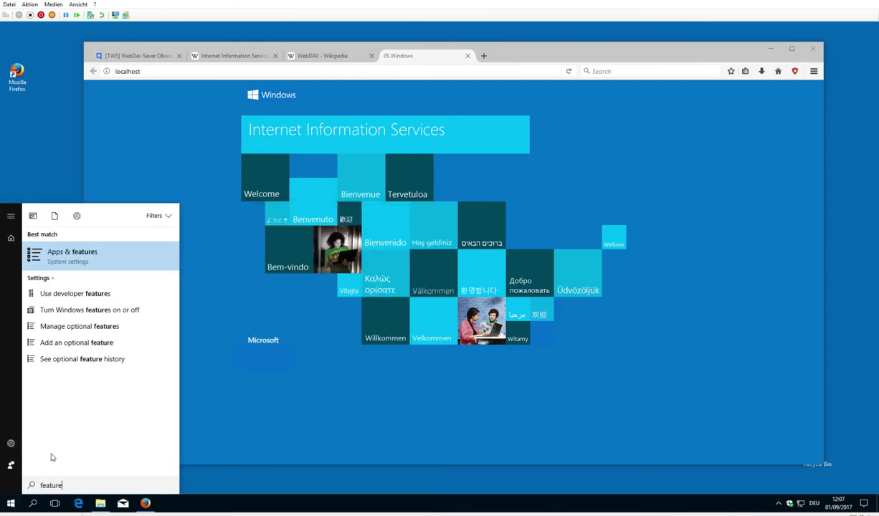
pyautogui.click(88, 308)
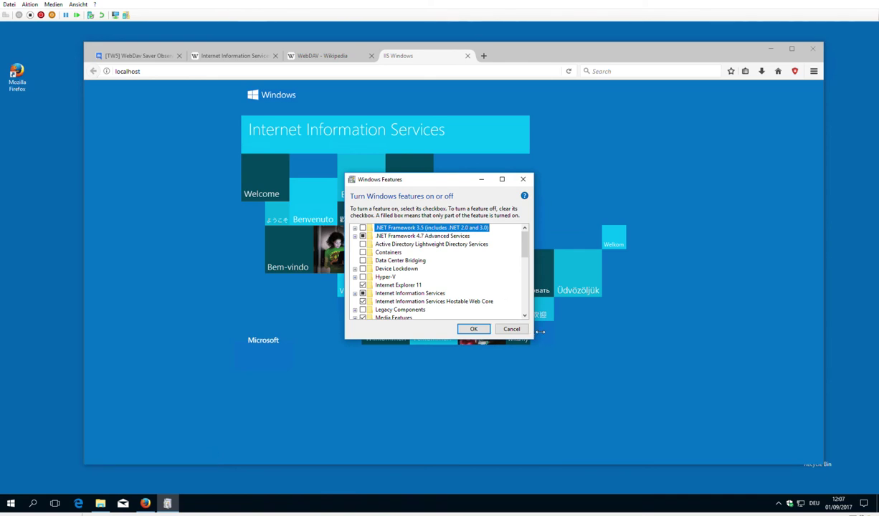
pyautogui.moveTo(536, 335); pyautogui.dragTo(846, 486)
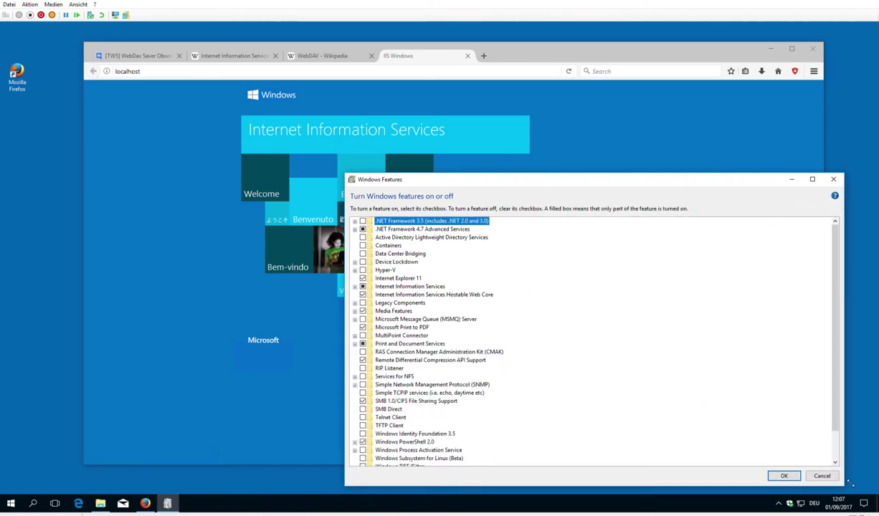
# - Expand IIS, World Wide Web Services, Web Management Tools, Security and Common HTTP Features to verify the ticks
pyautogui.click(354, 286)
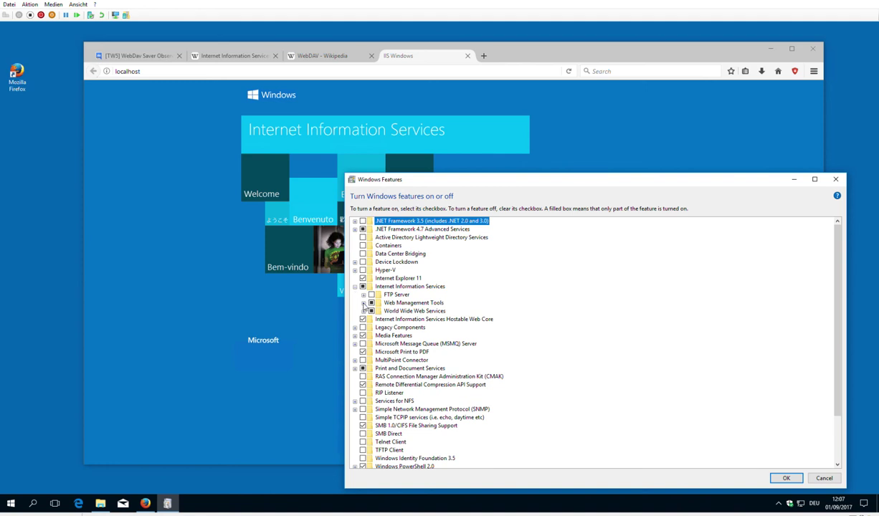
pyautogui.click(363, 310)
pyautogui.click(363, 303)
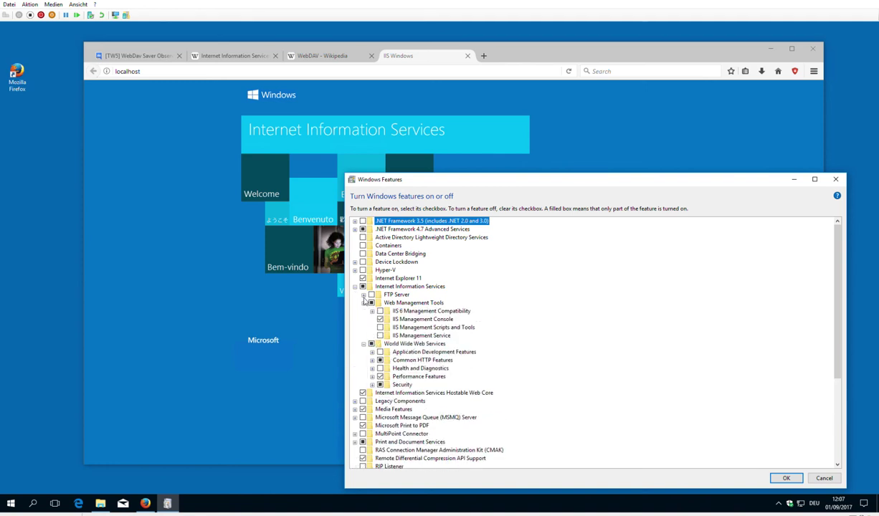
pyautogui.click(372, 384)
pyautogui.click(372, 360)
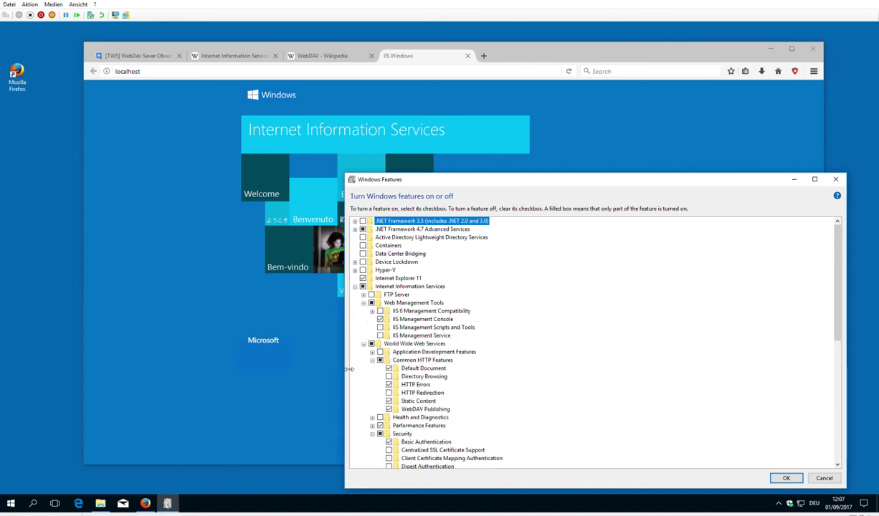
pyautogui.scroll(-1, 604, 357)
pyautogui.scroll(-3, 604, 357)
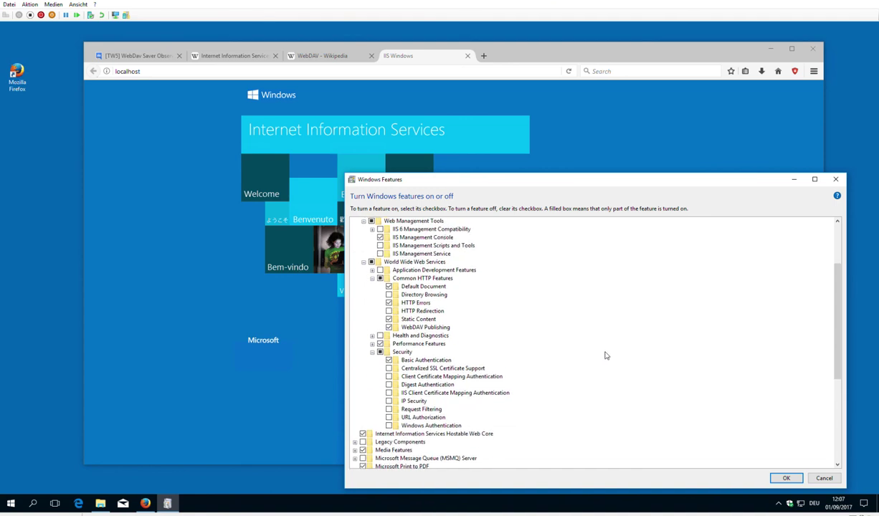
pyautogui.scroll(1, 605, 356)
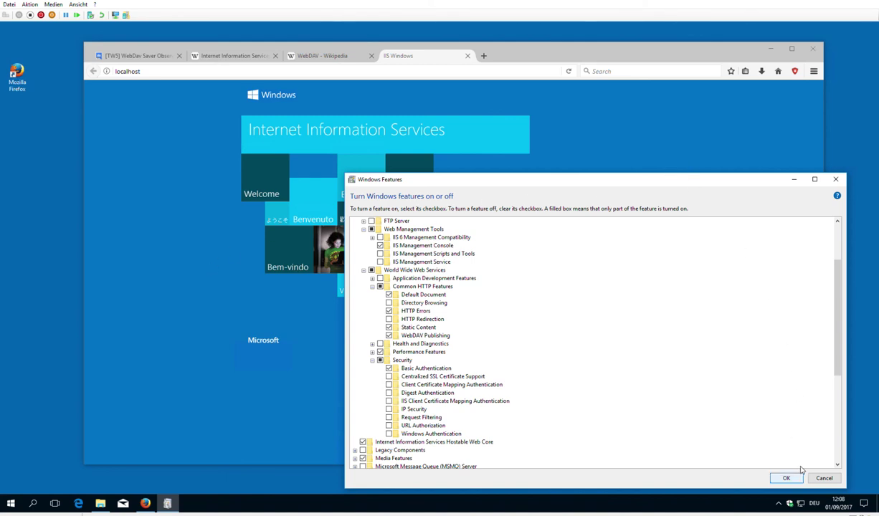
# - Bring up the Start menu over the Windows Features dialog and IIS welcome page
pyautogui.click(13, 502)
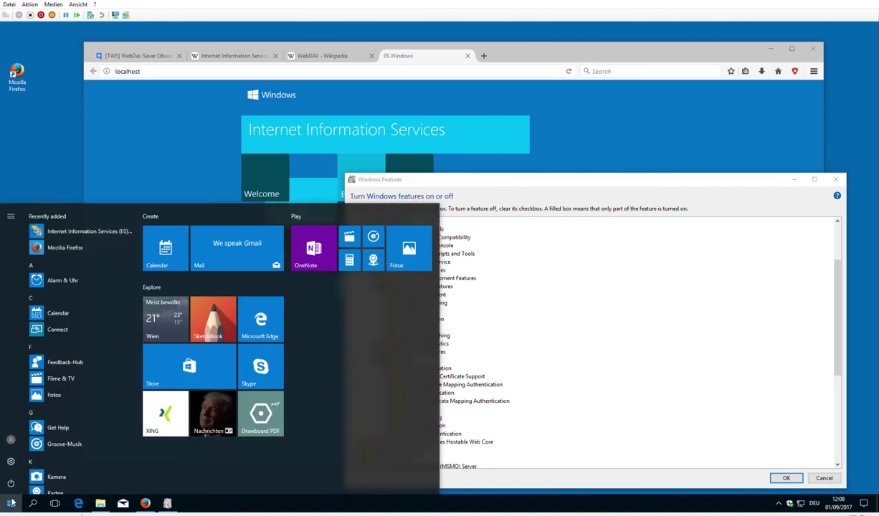